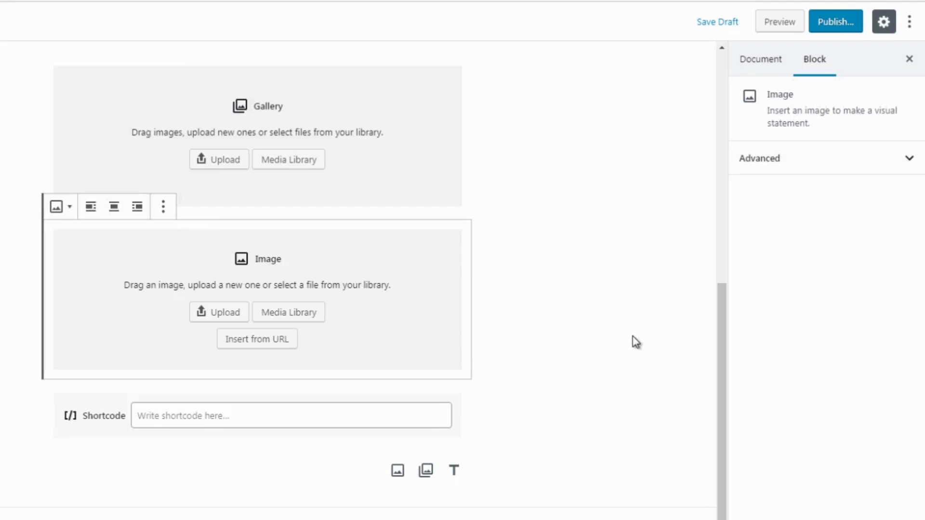
# - Select the "heading here" text and view the additional options of its block
pyautogui.moveTo(727, 333); pyautogui.dragTo(731, 129)
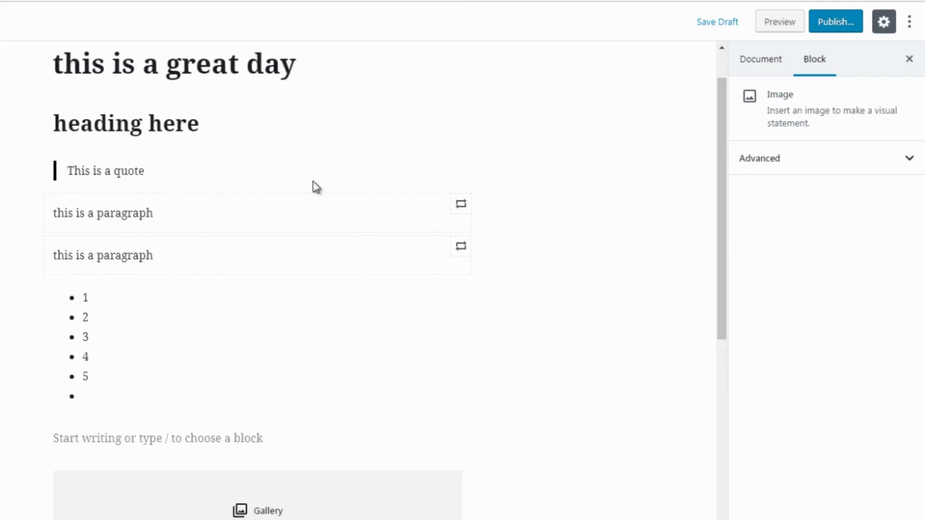
pyautogui.click(194, 123)
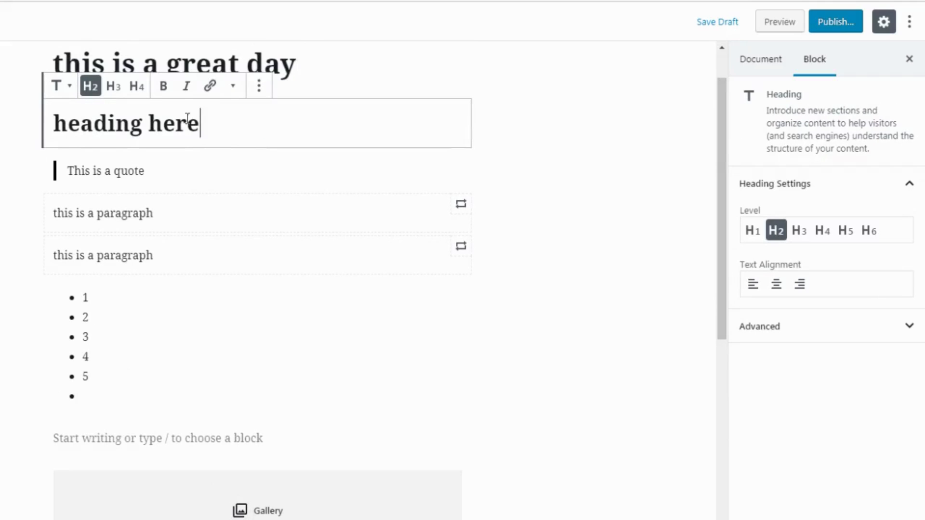
pyautogui.moveTo(198, 124); pyautogui.dragTo(56, 120)
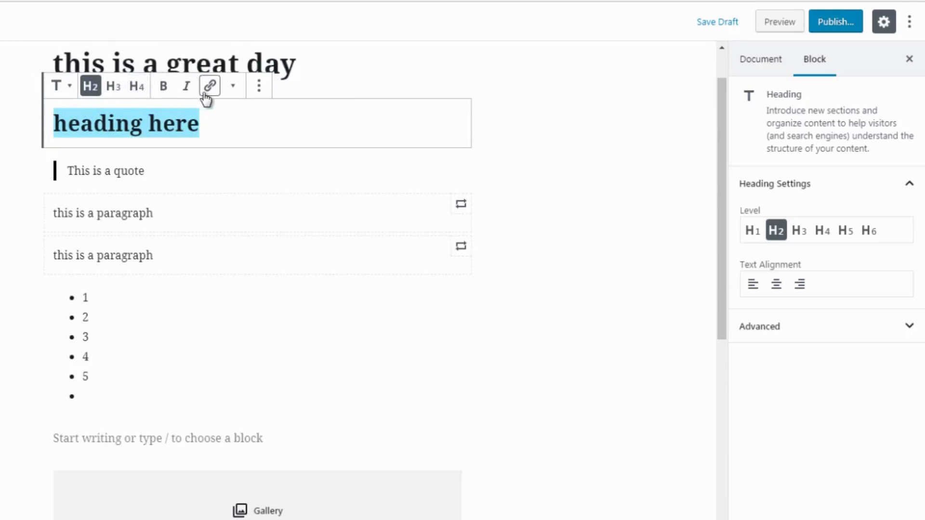
pyautogui.click(259, 87)
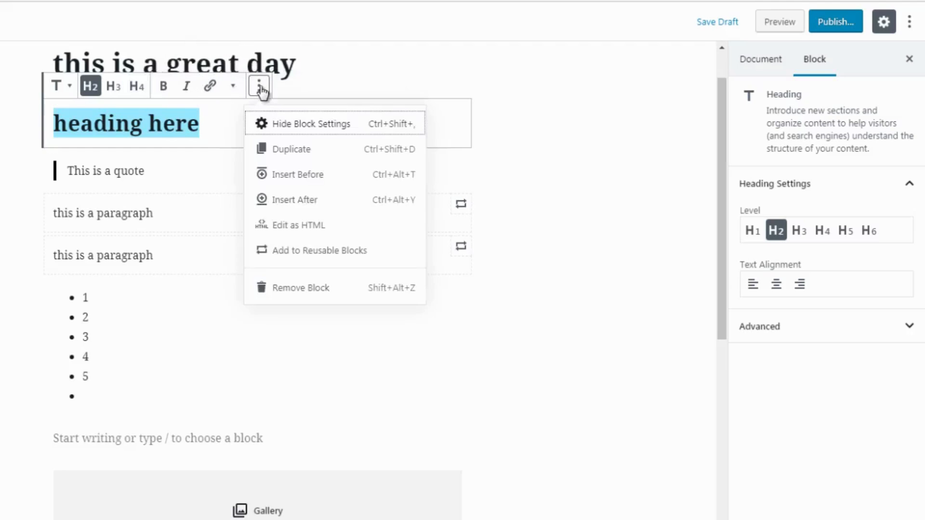
pyautogui.click(531, 169)
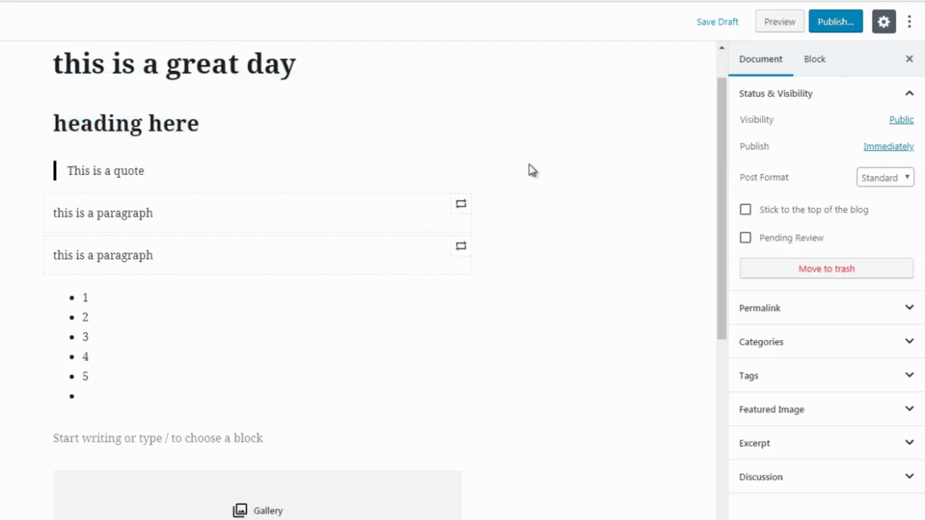
# - Reselect the "heading here" text and examine its level, text alignment and advanced block settings
pyautogui.click(225, 125)
pyautogui.moveTo(200, 124); pyautogui.dragTo(68, 124)
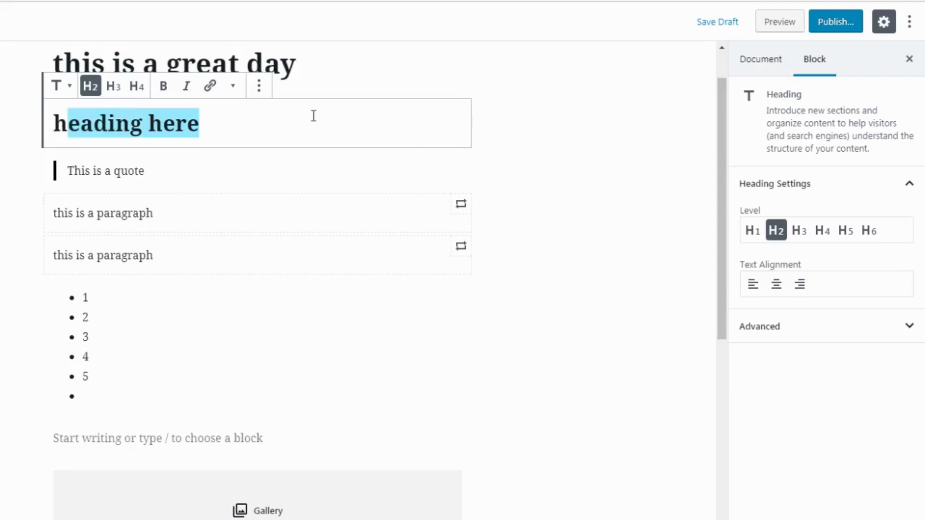
pyautogui.click(232, 121)
pyautogui.moveTo(232, 121); pyautogui.dragTo(260, 143)
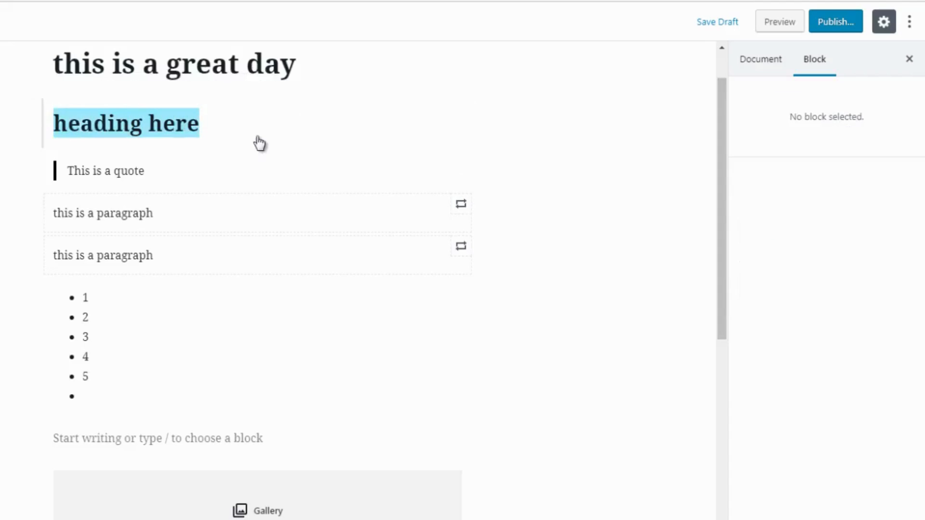
pyautogui.click(218, 127)
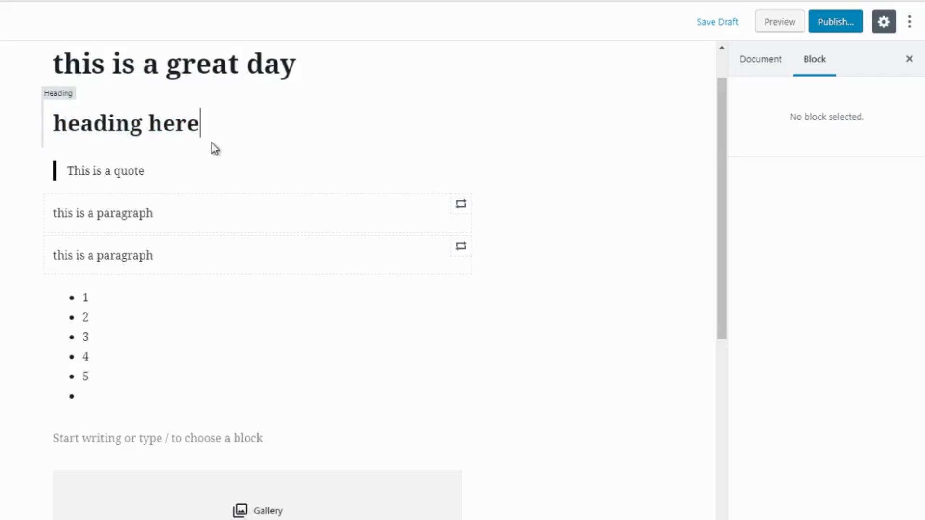
pyautogui.click(194, 173)
pyautogui.click(202, 120)
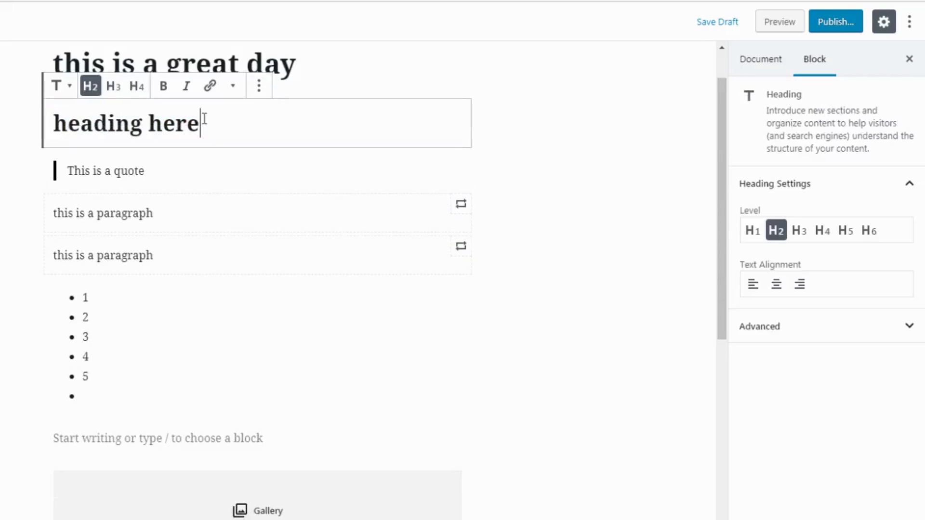
pyautogui.moveTo(201, 121); pyautogui.dragTo(55, 123)
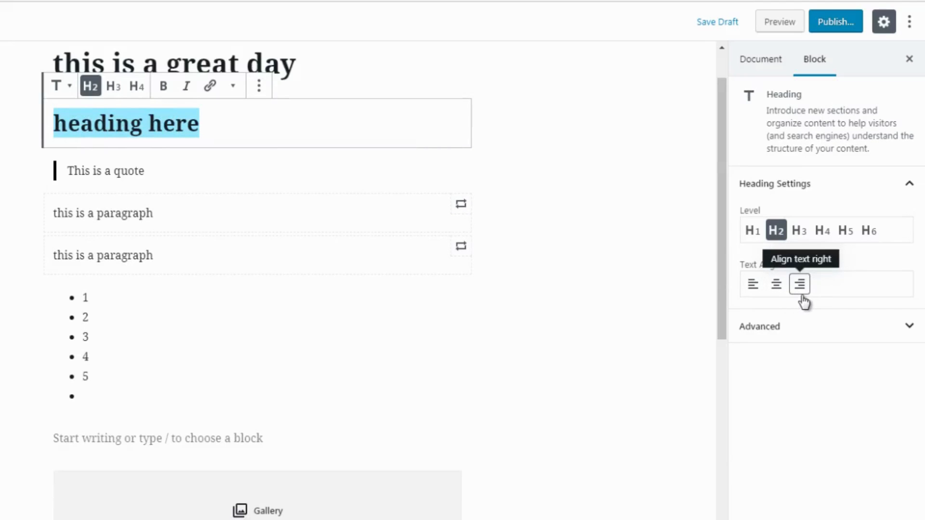
pyautogui.click(784, 328)
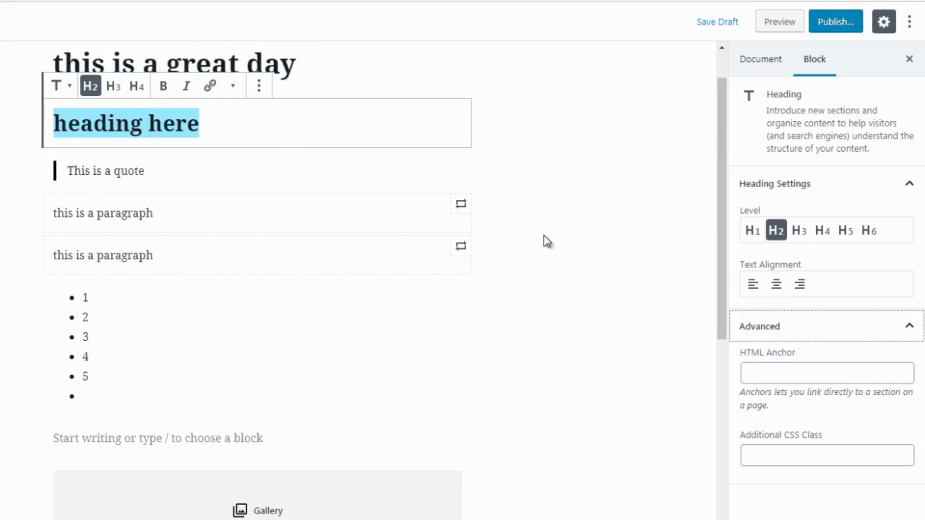
# - Convert the list of 1 to 5 to numbered and back to bulleted, and try indenting it
pyautogui.click(113, 326)
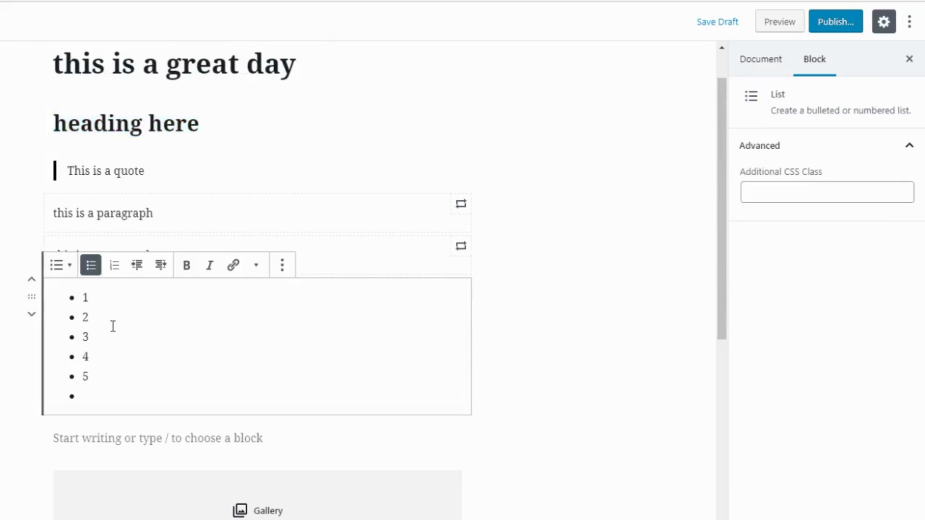
pyautogui.click(117, 295)
pyautogui.keyDown('shift'); pyautogui.click(82, 394); pyautogui.keyUp('shift')
pyautogui.keyDown('shift'); pyautogui.click(83, 299); pyautogui.keyUp('shift')
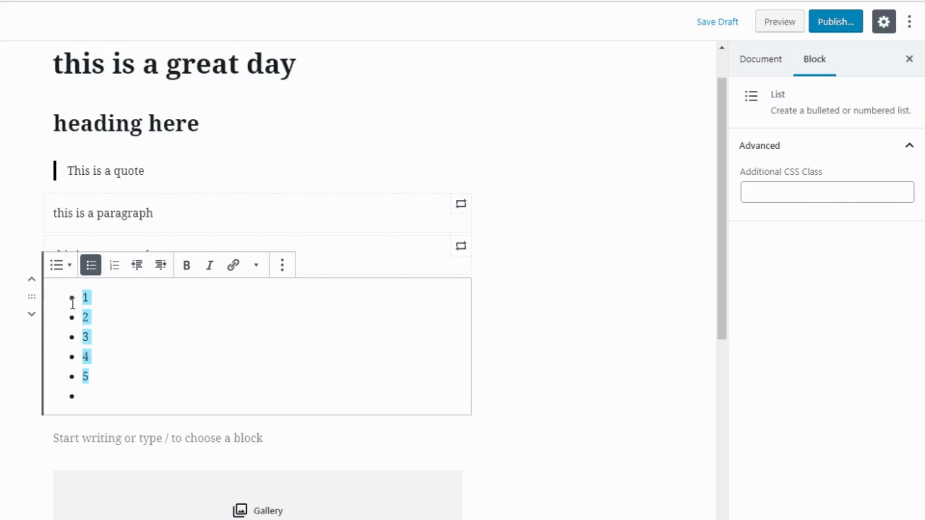
pyautogui.click(115, 266)
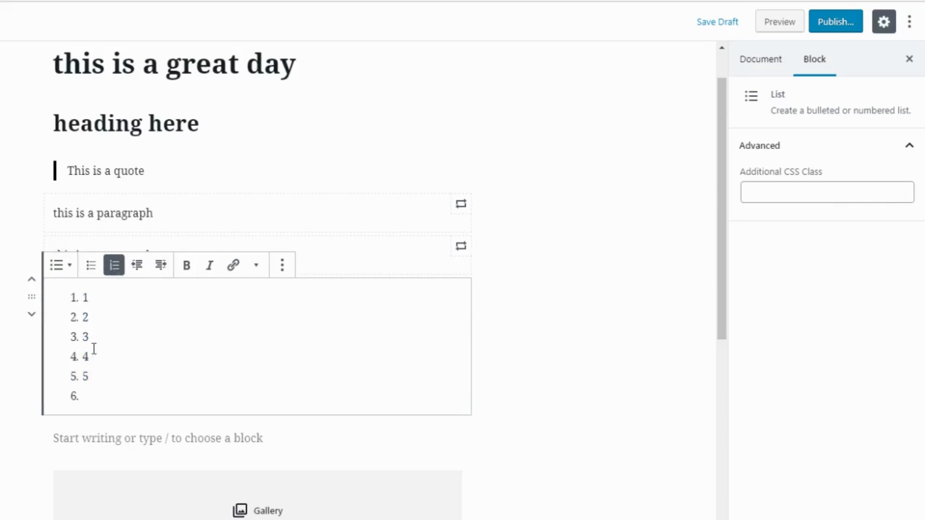
pyautogui.click(92, 266)
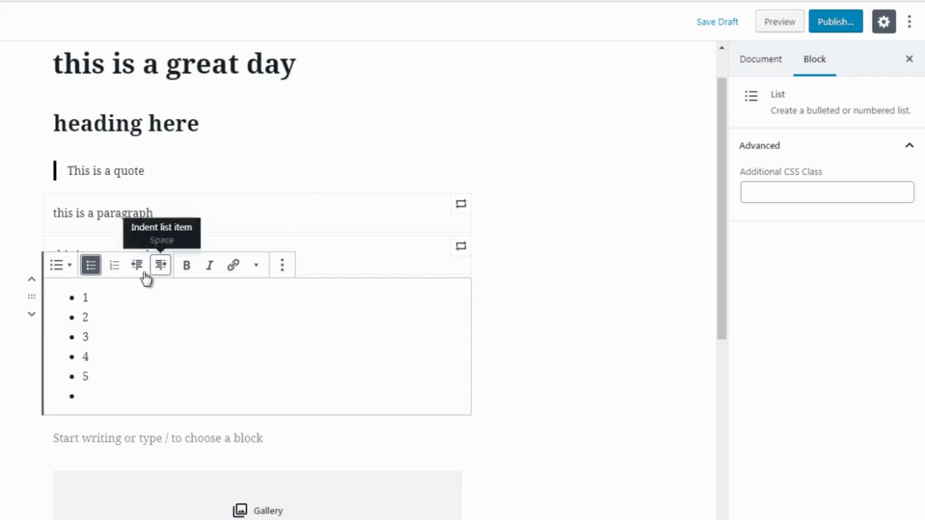
pyautogui.click(160, 271)
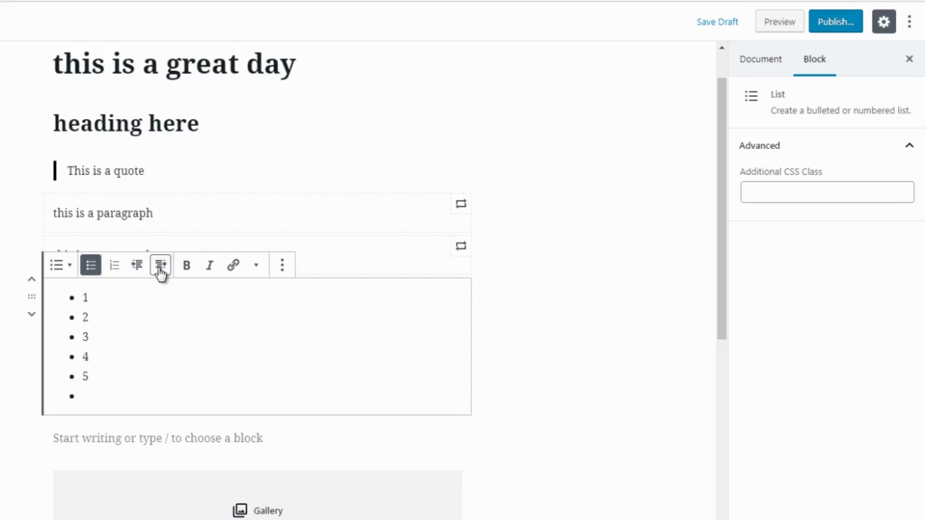
# - Format the first list item "1" as bold and italic
pyautogui.click(92, 300)
pyautogui.moveTo(93, 296); pyautogui.dragTo(75, 296)
pyautogui.click(185, 267)
pyautogui.click(209, 270)
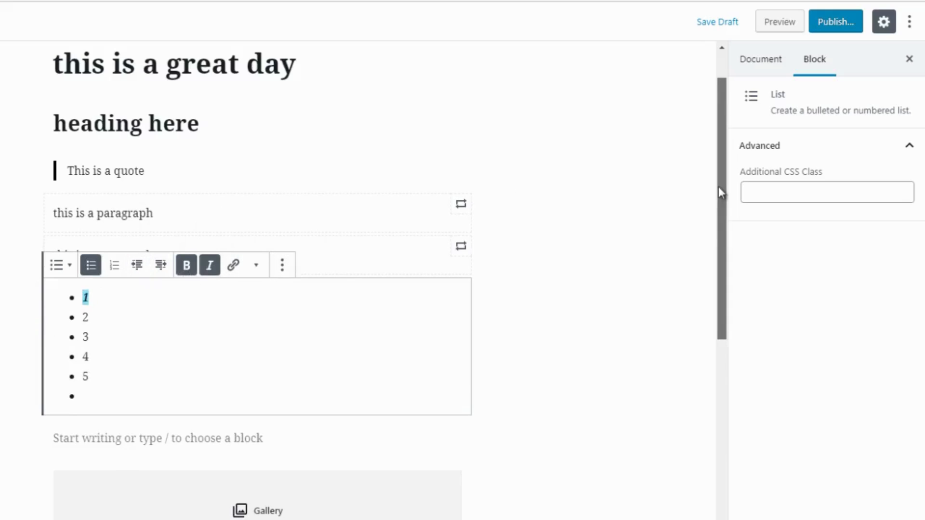
# - Show the document settings and examine the available post formats and the permalink section
pyautogui.scroll(-2, 708, 270)
pyautogui.scroll(-5, 707, 273)
pyautogui.click(530, 343)
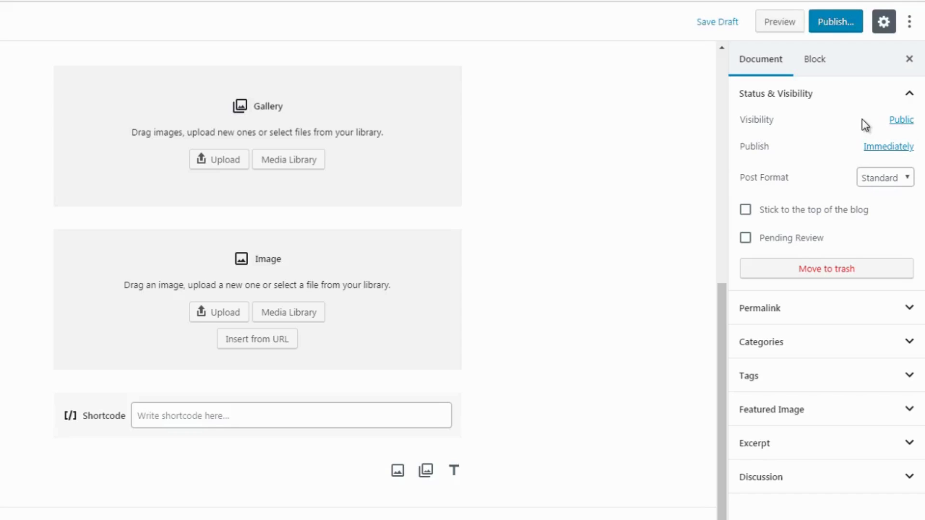
pyautogui.click(881, 178)
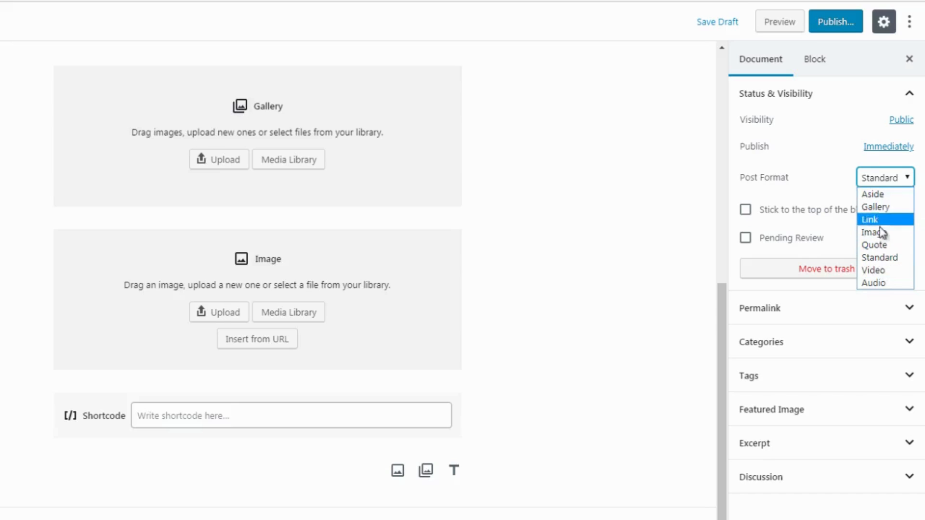
pyautogui.click(733, 181)
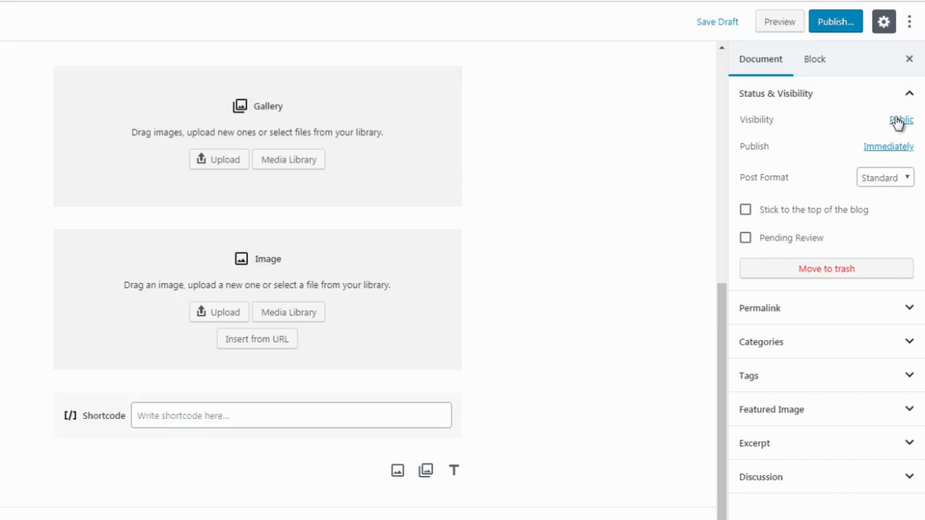
pyautogui.click(764, 310)
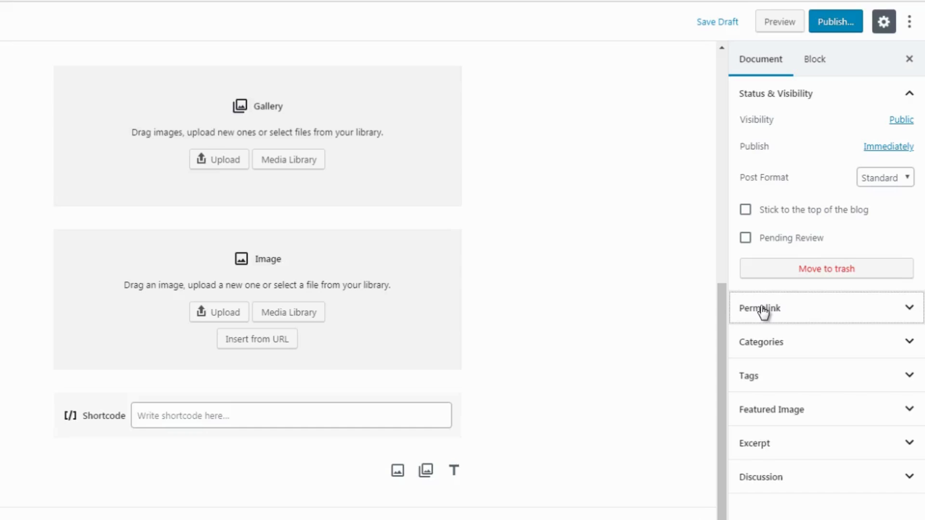
# - Examine the post's category list and the new category form with its name and parent category fields
pyautogui.click(774, 343)
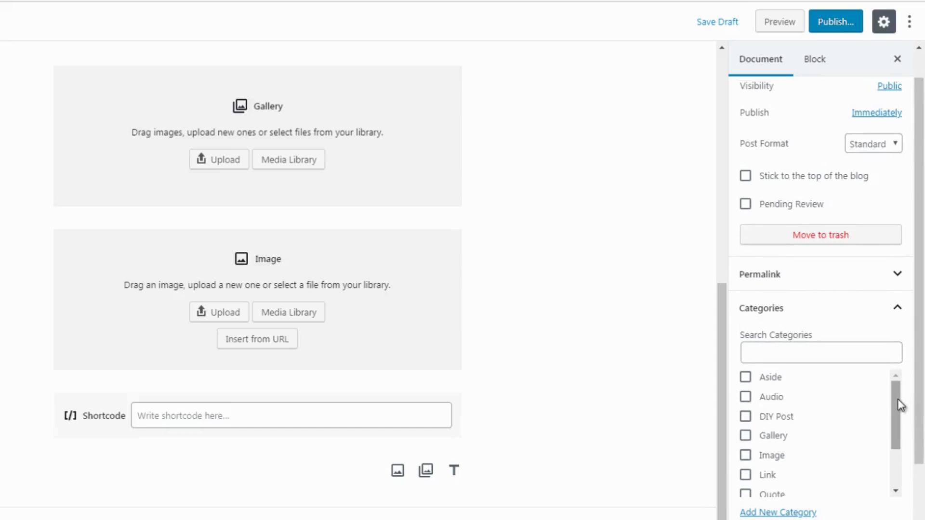
pyautogui.moveTo(899, 405); pyautogui.dragTo(898, 451)
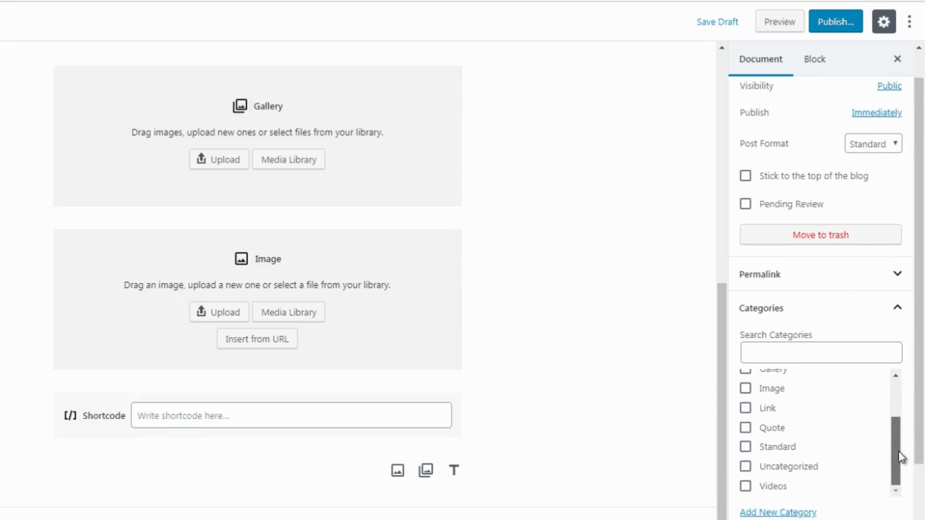
pyautogui.click(797, 514)
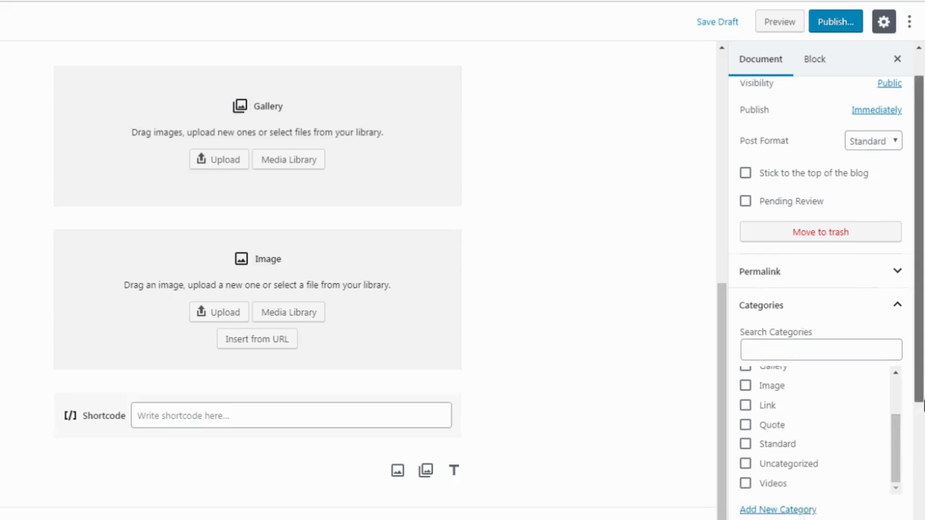
pyautogui.scroll(-2, 923, 405)
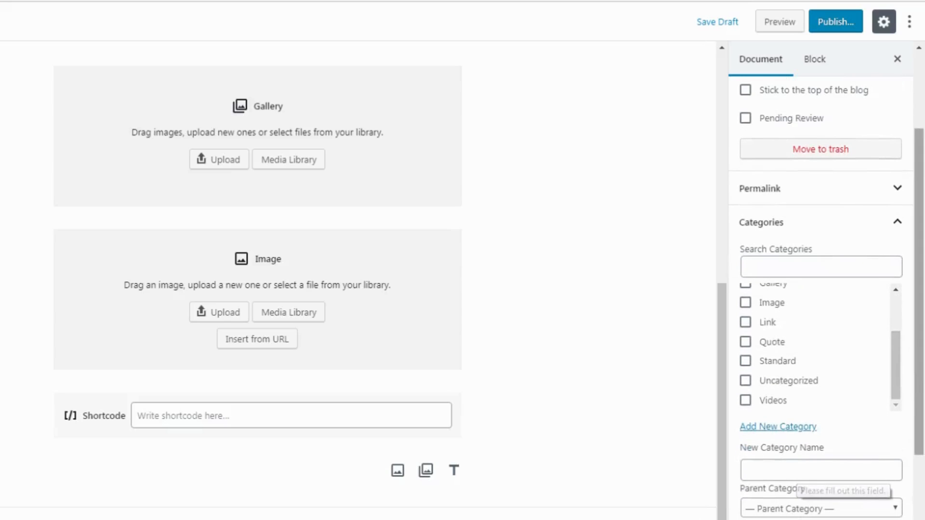
pyautogui.moveTo(921, 385); pyautogui.dragTo(921, 408)
pyautogui.click(810, 475)
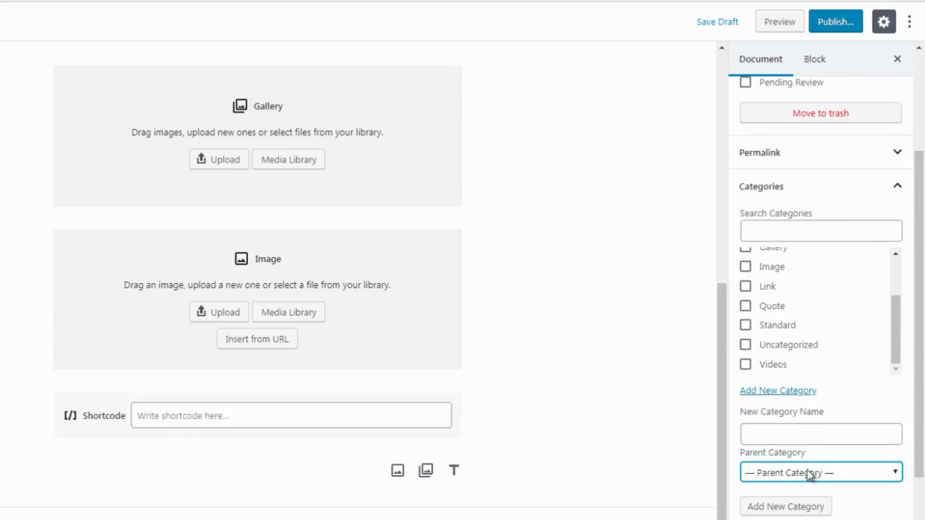
pyautogui.click(810, 475)
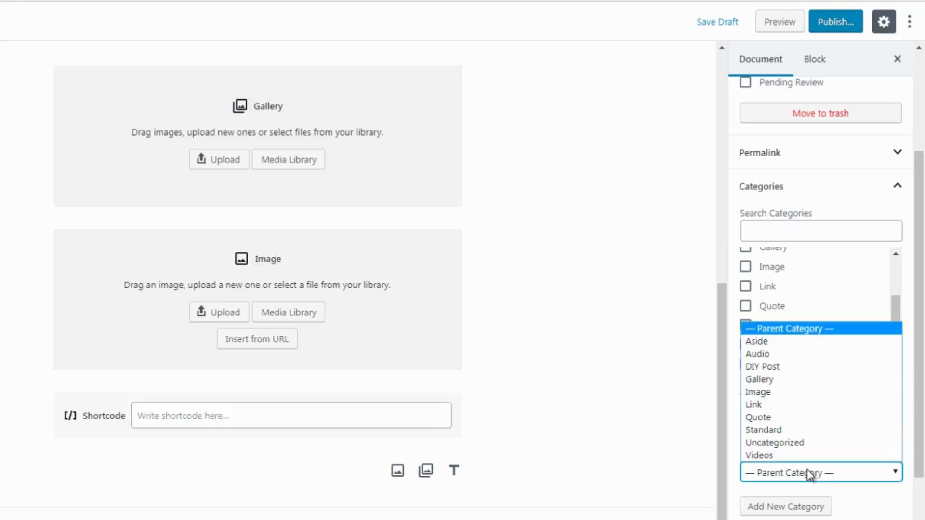
pyautogui.click(789, 468)
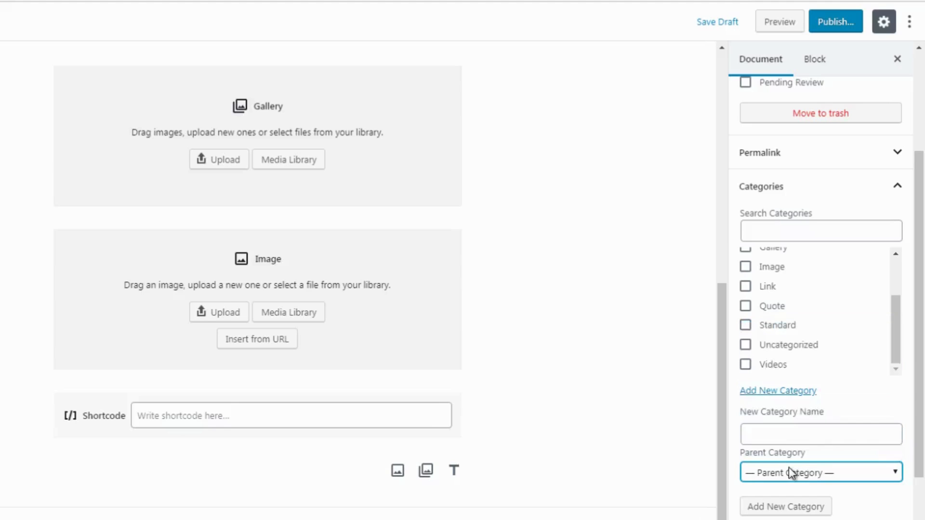
pyautogui.click(788, 432)
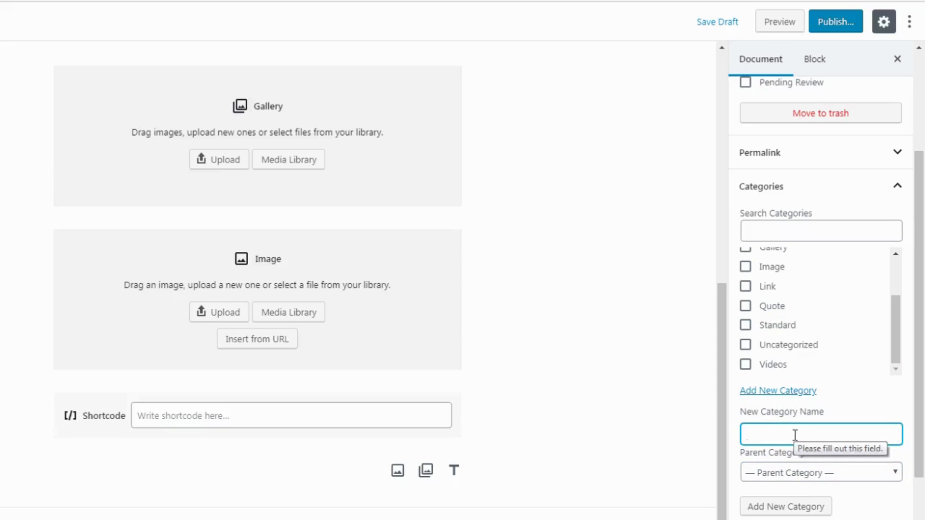
pyautogui.moveTo(922, 349); pyautogui.dragTo(923, 366)
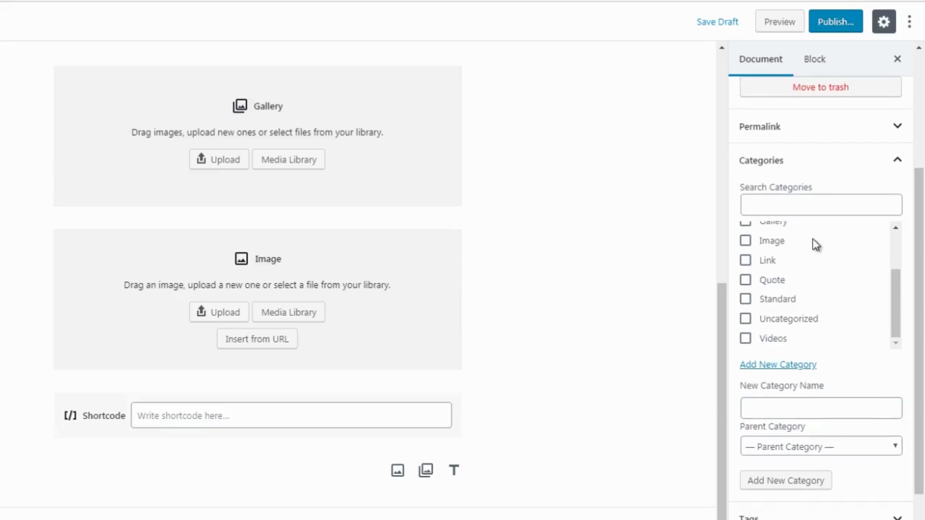
pyautogui.click(789, 167)
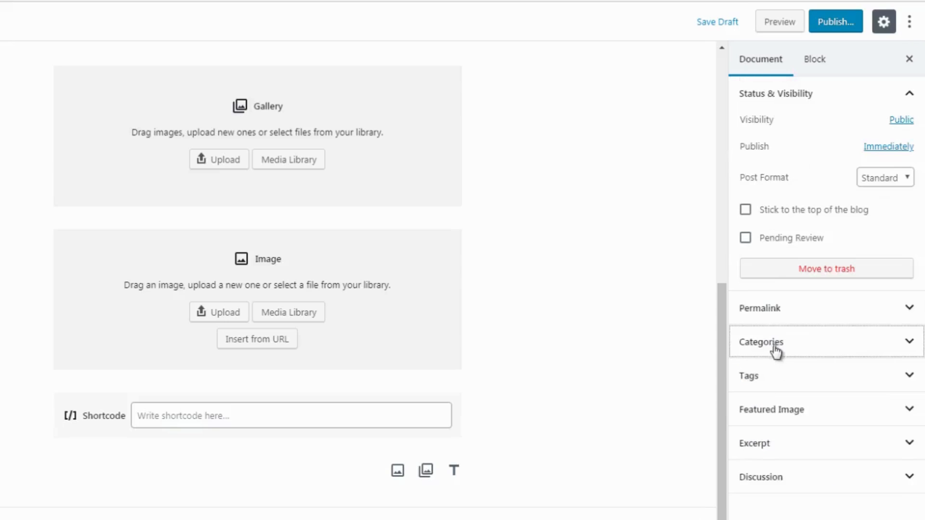
# - Examine the field for adding post tags and open the featured image settings
pyautogui.click(774, 384)
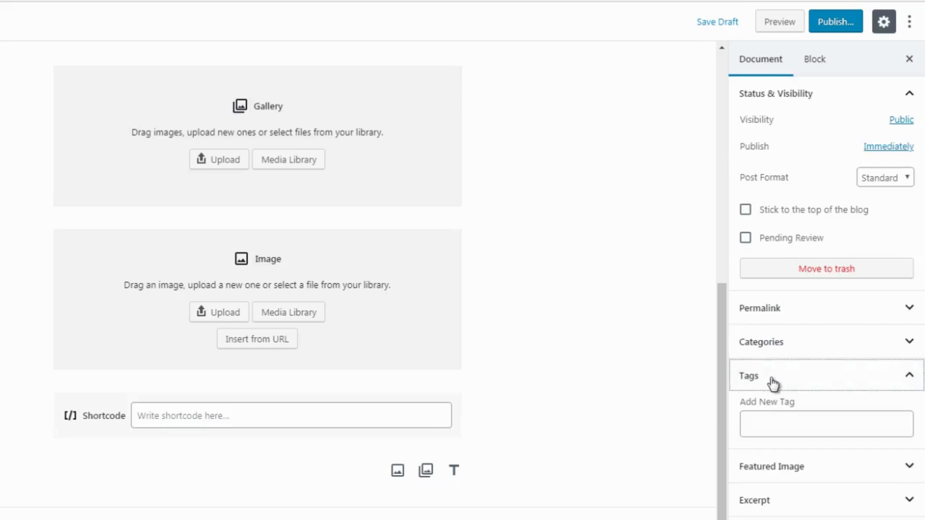
pyautogui.click(798, 422)
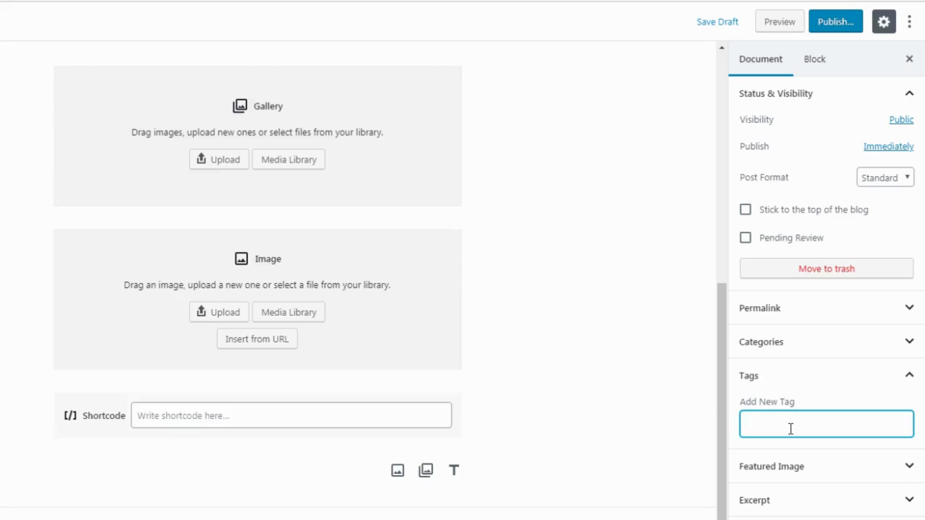
pyautogui.click(789, 381)
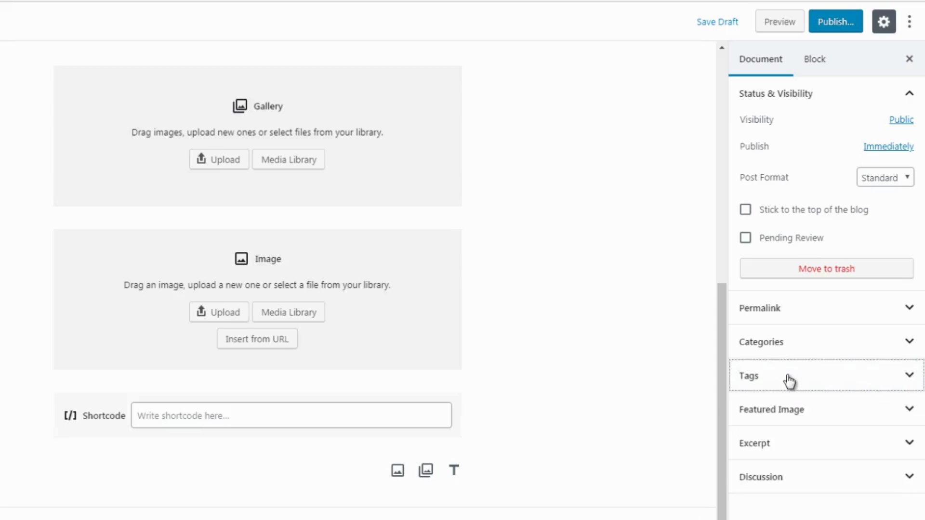
pyautogui.click(785, 418)
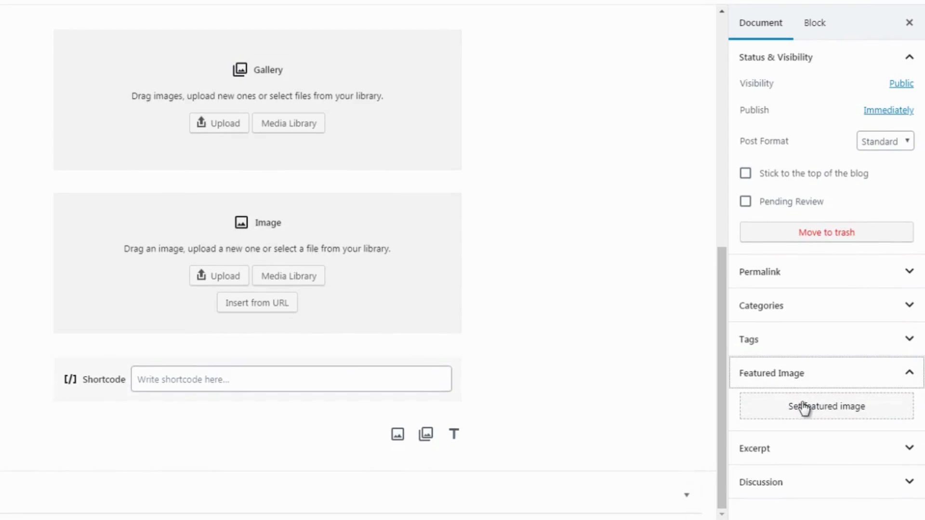
# - Examine the post's excerpt section and the discussion options for comments, pingbacks and trackbacks
pyautogui.click(781, 452)
pyautogui.click(781, 452)
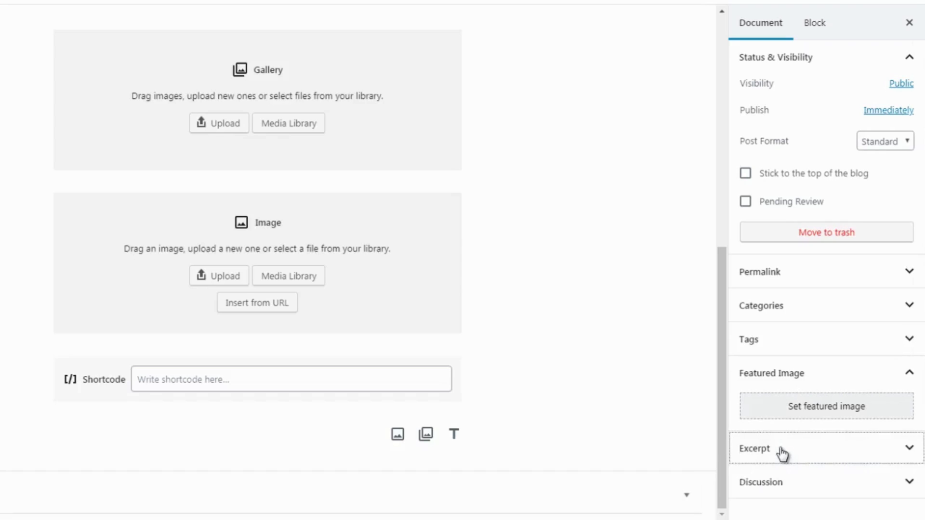
pyautogui.click(774, 488)
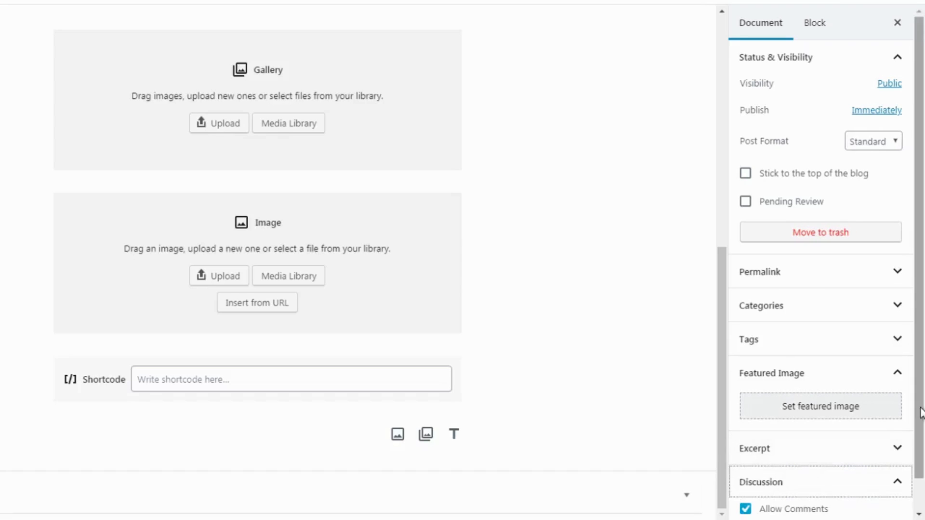
pyautogui.moveTo(921, 412); pyautogui.dragTo(921, 441)
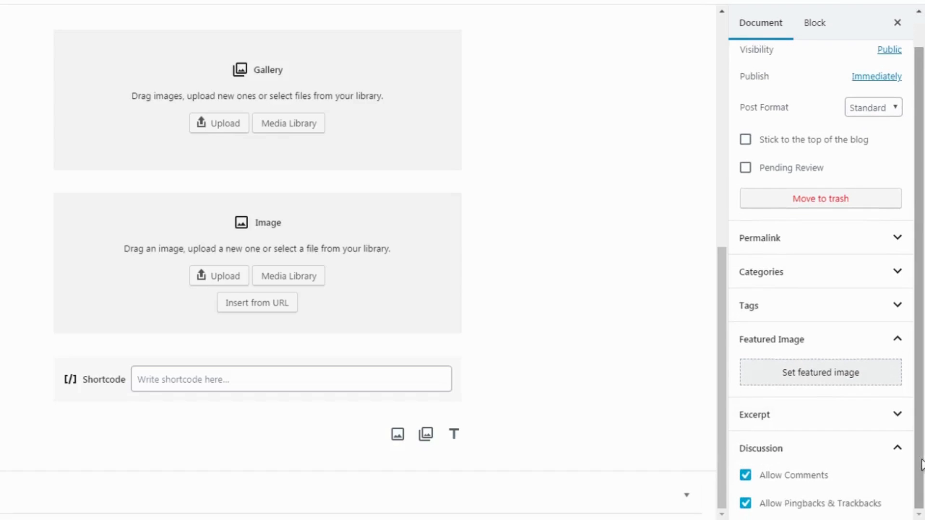
# - Disallow comments on the post and allow them again in the discussion options
pyautogui.click(746, 477)
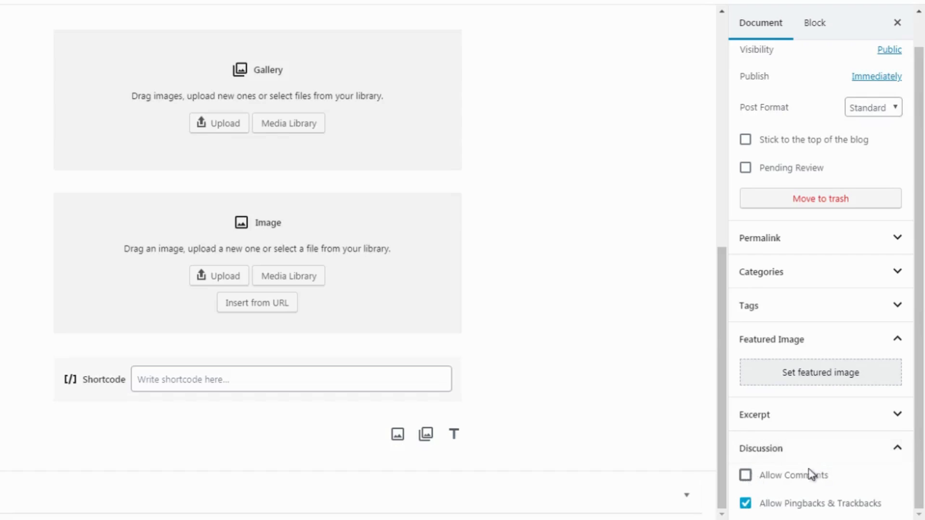
pyautogui.click(745, 476)
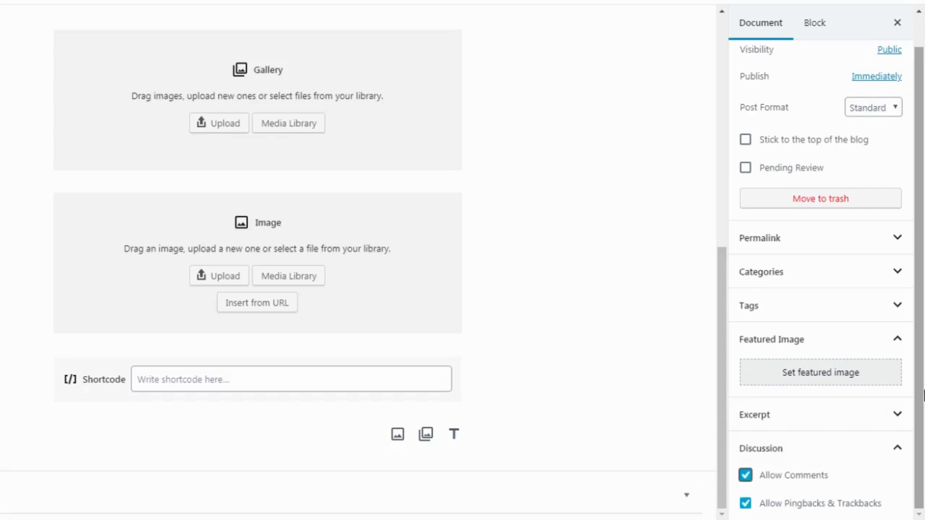
# - Show the block settings and examine those of the empty Gallery block and the empty Image block
pyautogui.scroll(1, 915, 279)
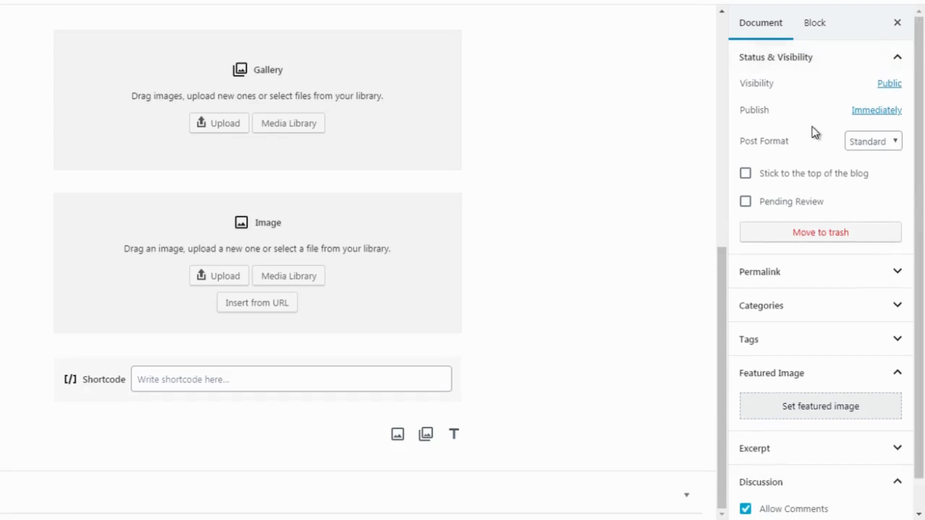
pyautogui.click(817, 28)
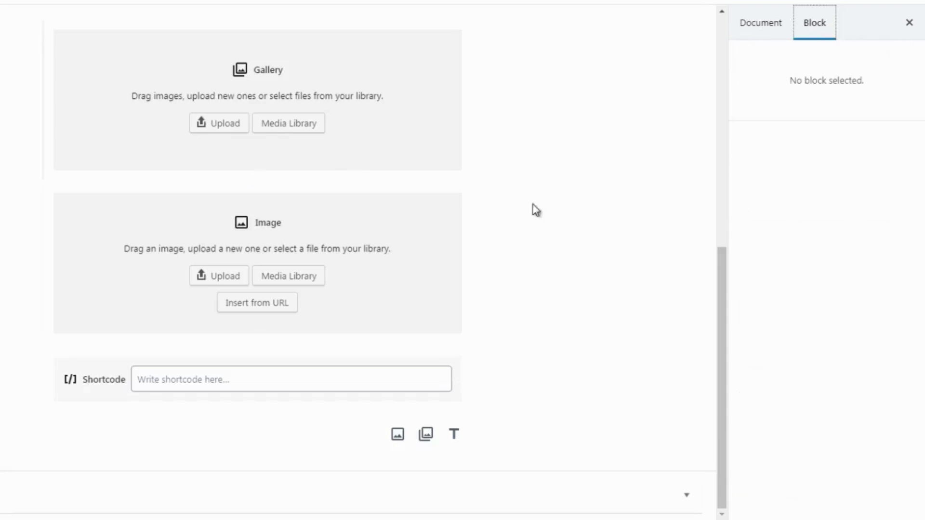
pyautogui.click(758, 28)
pyautogui.click(395, 159)
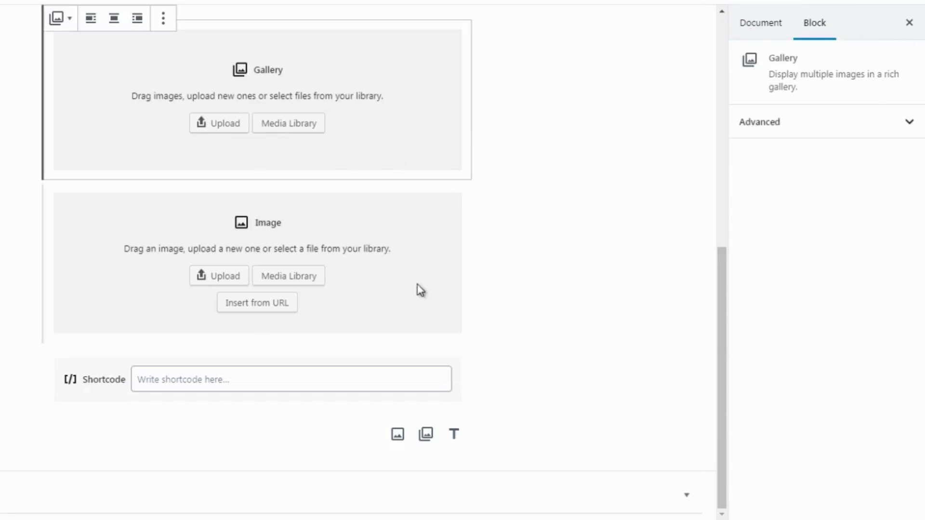
pyautogui.click(395, 317)
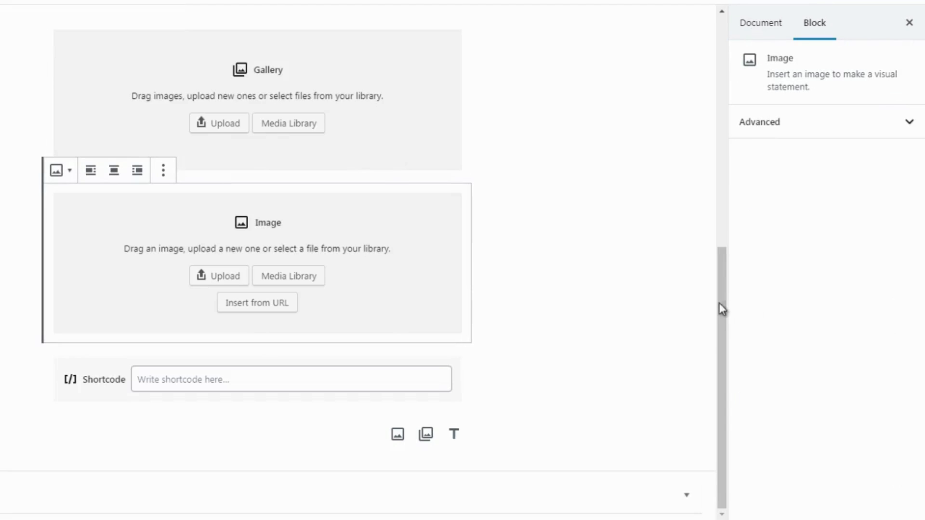
pyautogui.moveTo(725, 338); pyautogui.dragTo(726, 233)
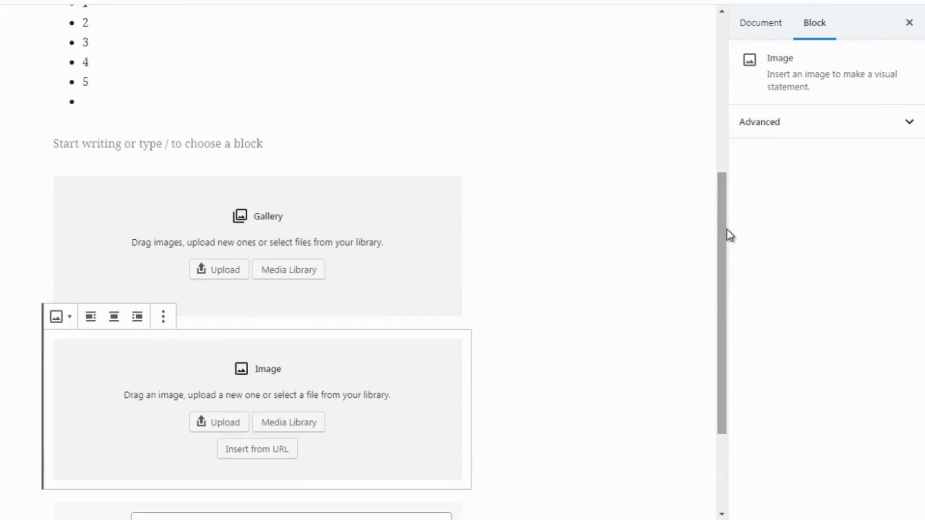